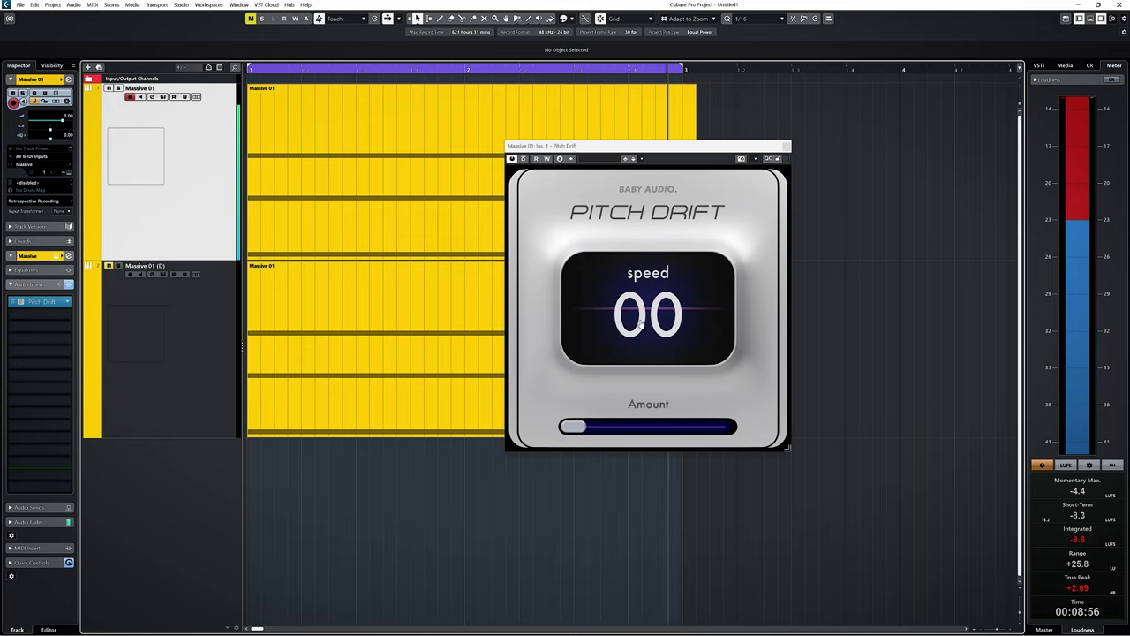
Push Pitch Drift's Amount on the Massive 01 synth chords to 100, then select Massive 01 (D).
{"action": "left_click_drag", "start_coordinate": [573, 431], "coordinate": [630, 435]}
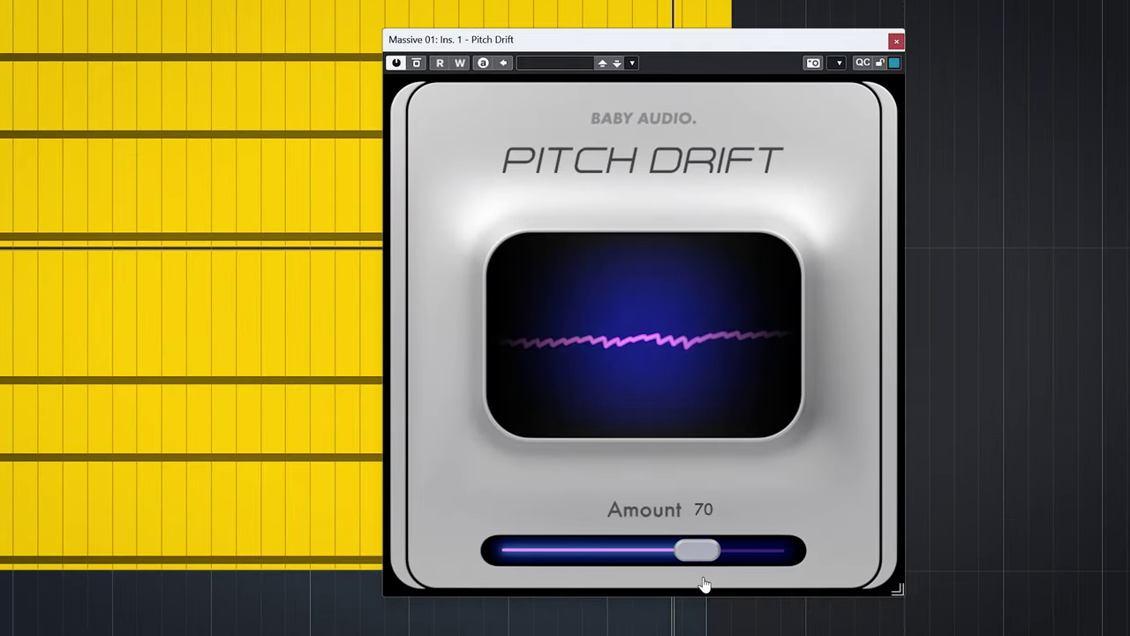
{"action": "left_click_drag", "start_coordinate": [751, 592], "coordinate": [795, 598]}
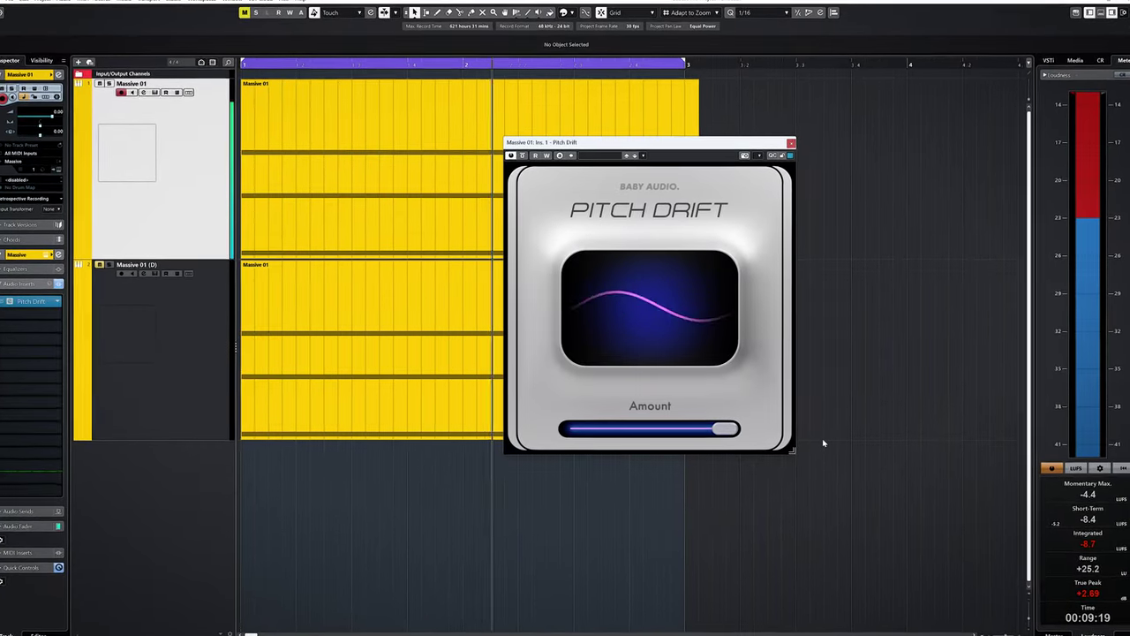
{"action": "left_click", "coordinate": [124, 281]}
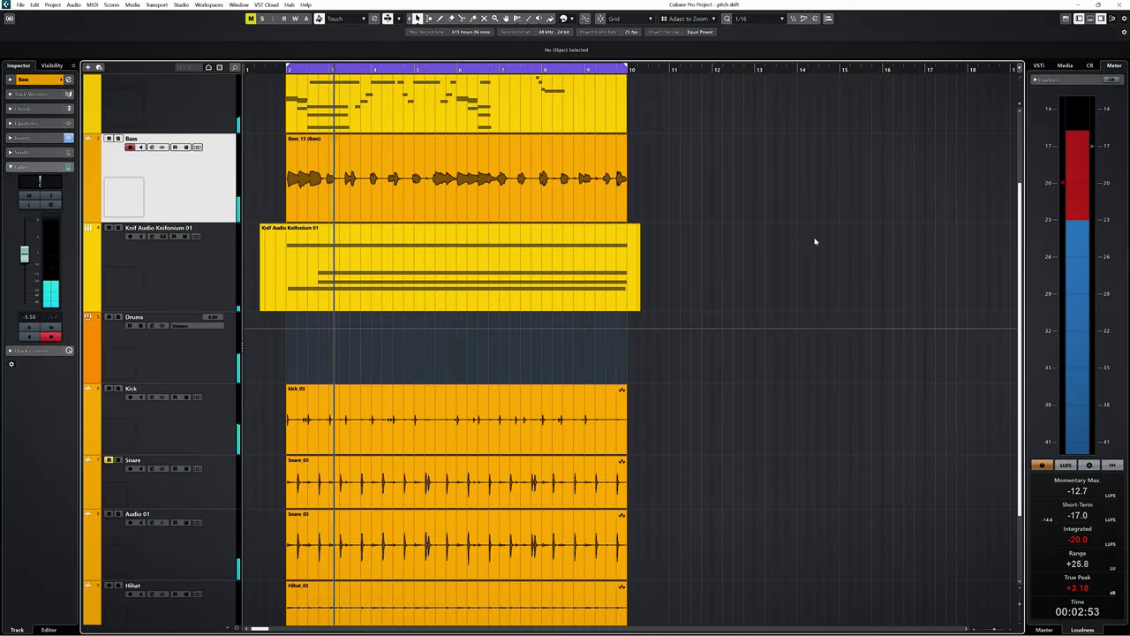
Load Pitch Drift on the Knif Audio Knifonium 01 track and set its Amount to about 41.
{"action": "scroll", "coordinate": [221, 204], "scroll_direction": "up", "scroll_amount": 3}
{"action": "left_click", "coordinate": [162, 208]}
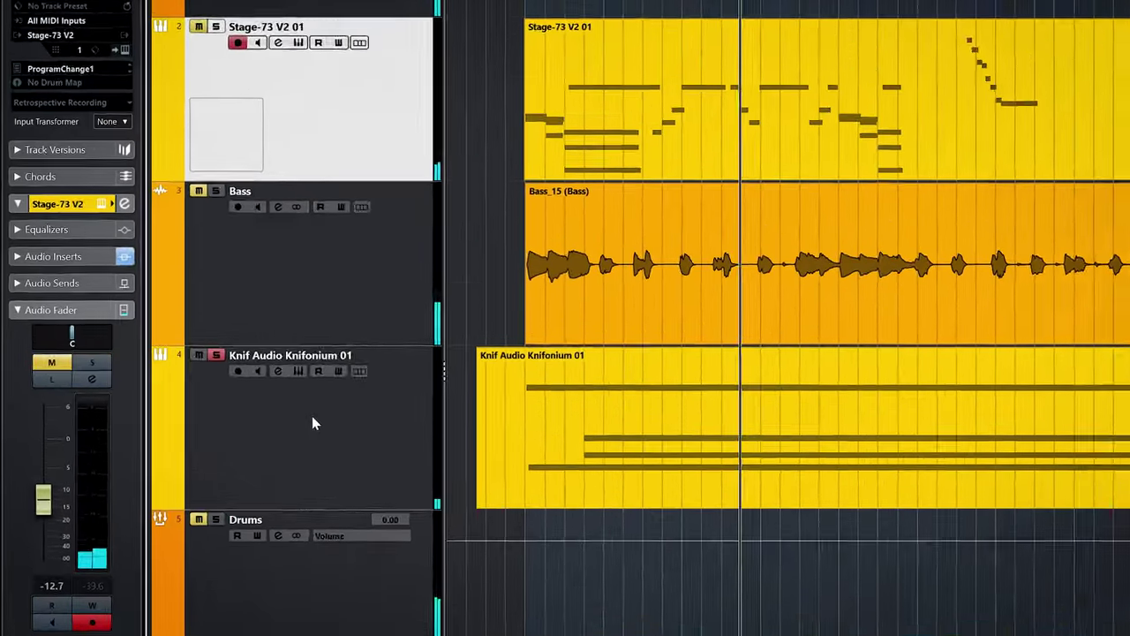
{"action": "left_click", "coordinate": [168, 375]}
{"action": "left_click", "coordinate": [41, 287]}
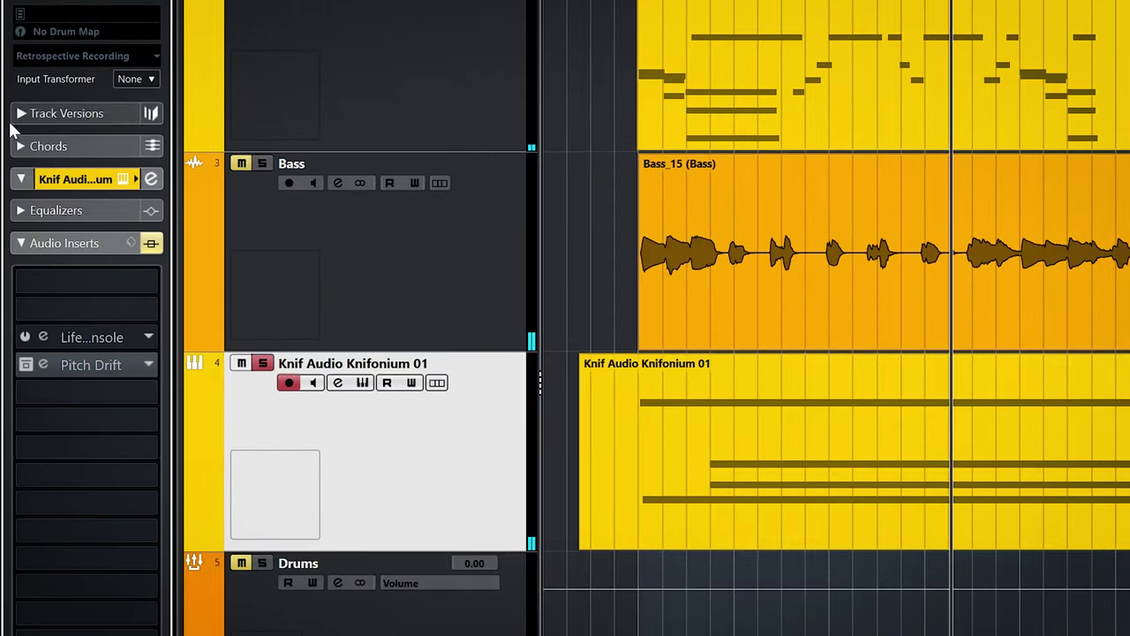
{"action": "left_click", "coordinate": [37, 364]}
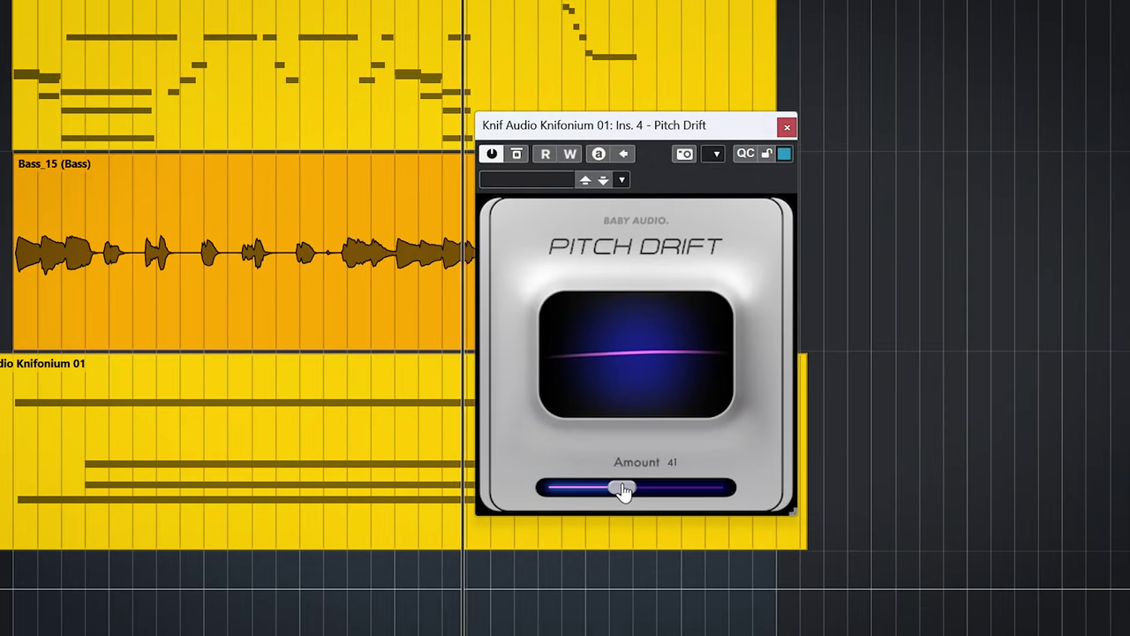
{"action": "left_click_drag", "start_coordinate": [625, 485], "coordinate": [630, 487]}
{"action": "mouse_move", "coordinate": [671, 382]}
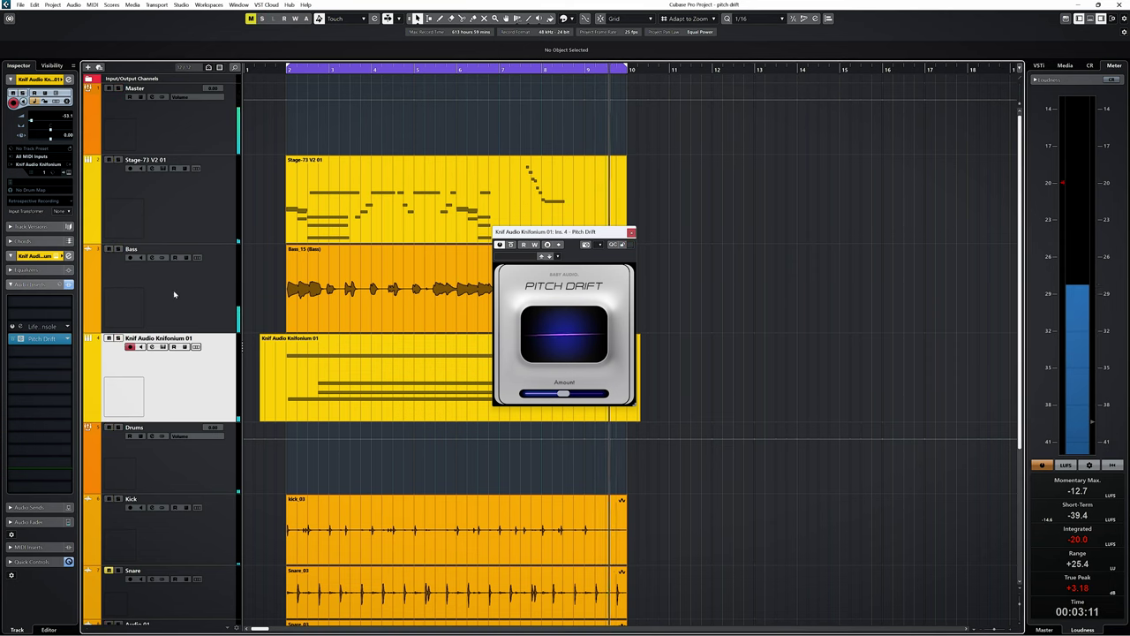
Set Pitch Drift on the Stage-73 V2 01 keys to Amount 30 and speed 20.
{"action": "left_click", "coordinate": [631, 233]}
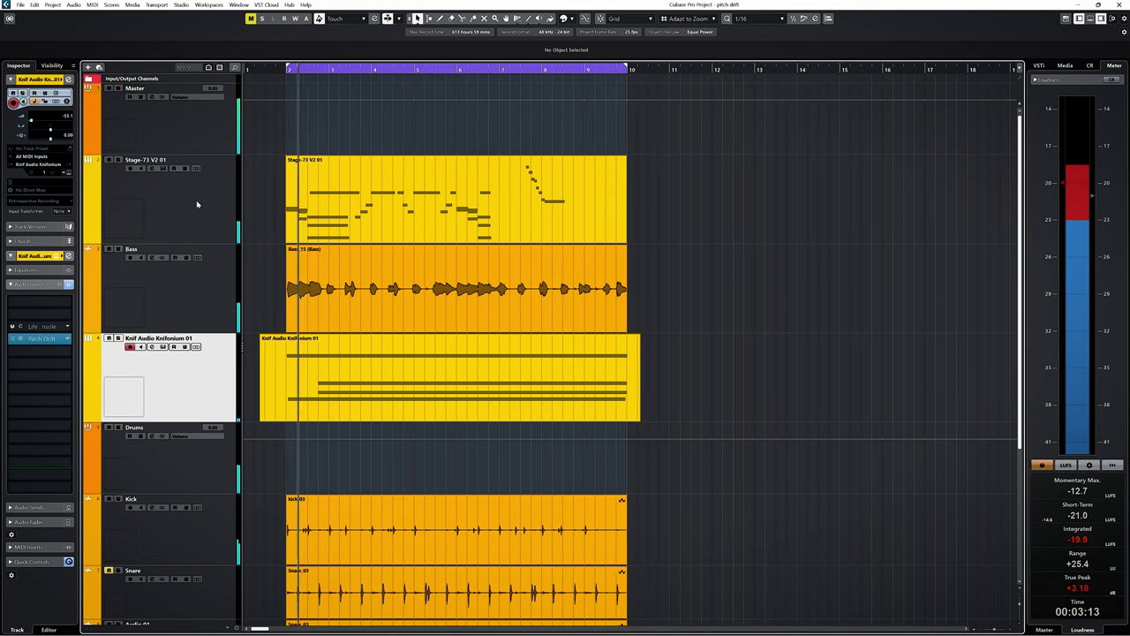
{"action": "left_click", "coordinate": [196, 200]}
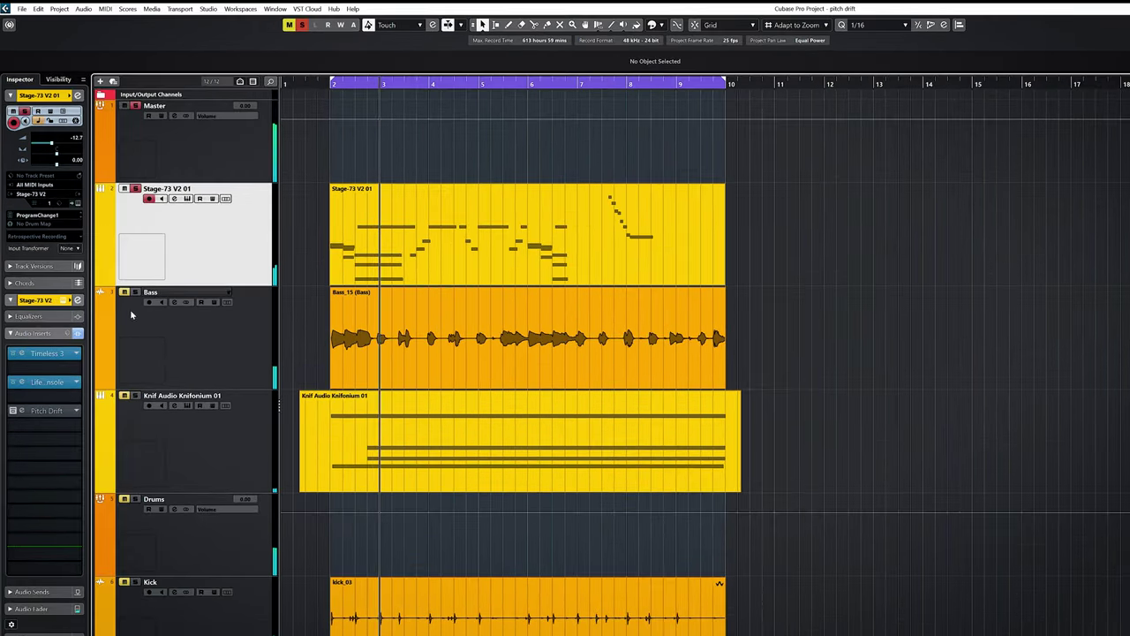
{"action": "left_click", "coordinate": [30, 412]}
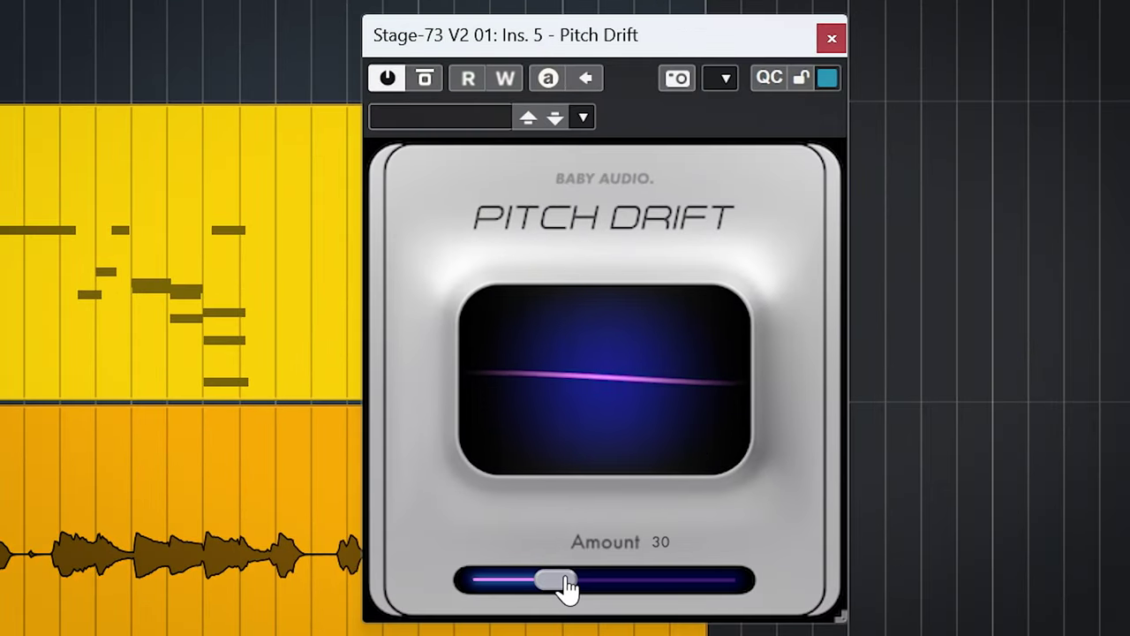
{"action": "left_click_drag", "start_coordinate": [631, 441], "coordinate": [624, 598]}
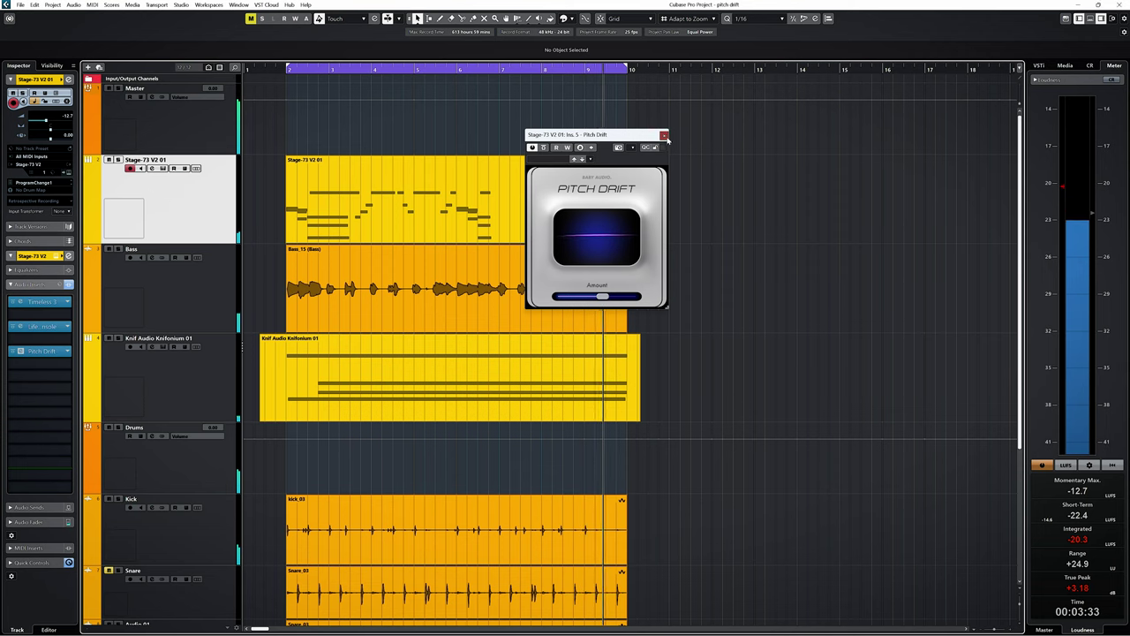
{"action": "left_click", "coordinate": [665, 136]}
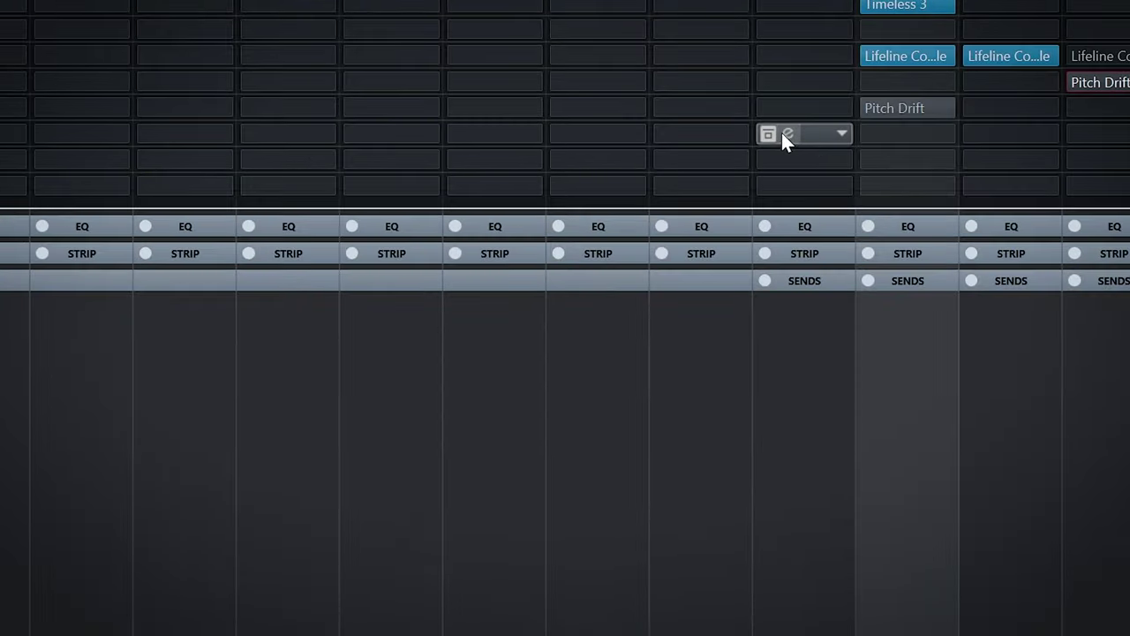
Add Pitch Drift to the Master bus with Amount about 22 and speed 40, then bypass it.
{"action": "left_click", "coordinate": [782, 139]}
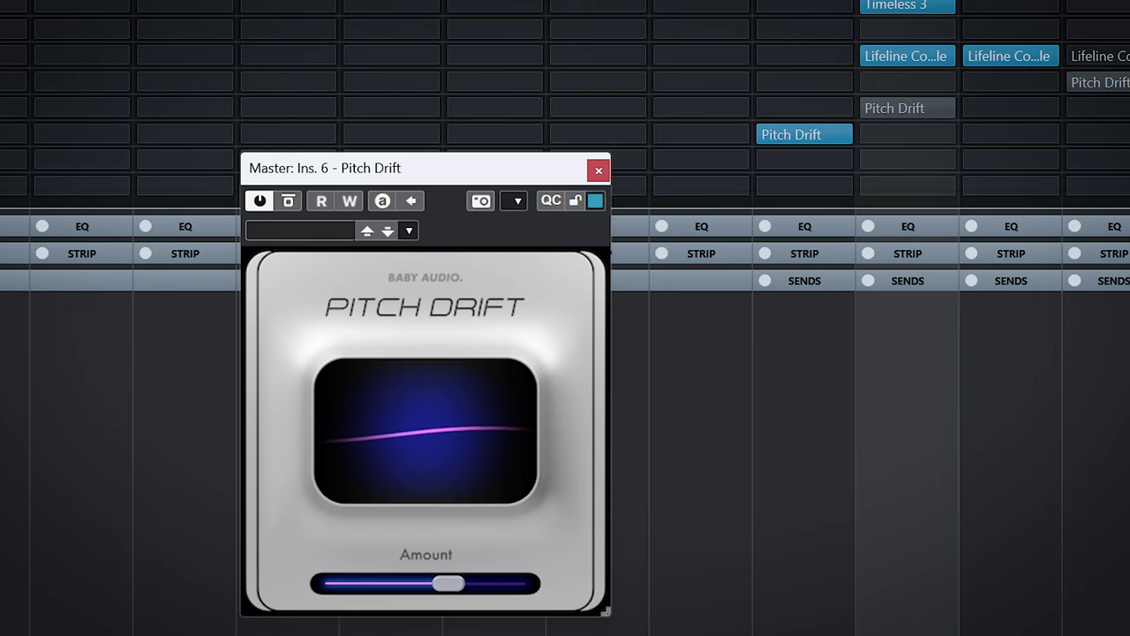
{"action": "key", "text": "F3"}
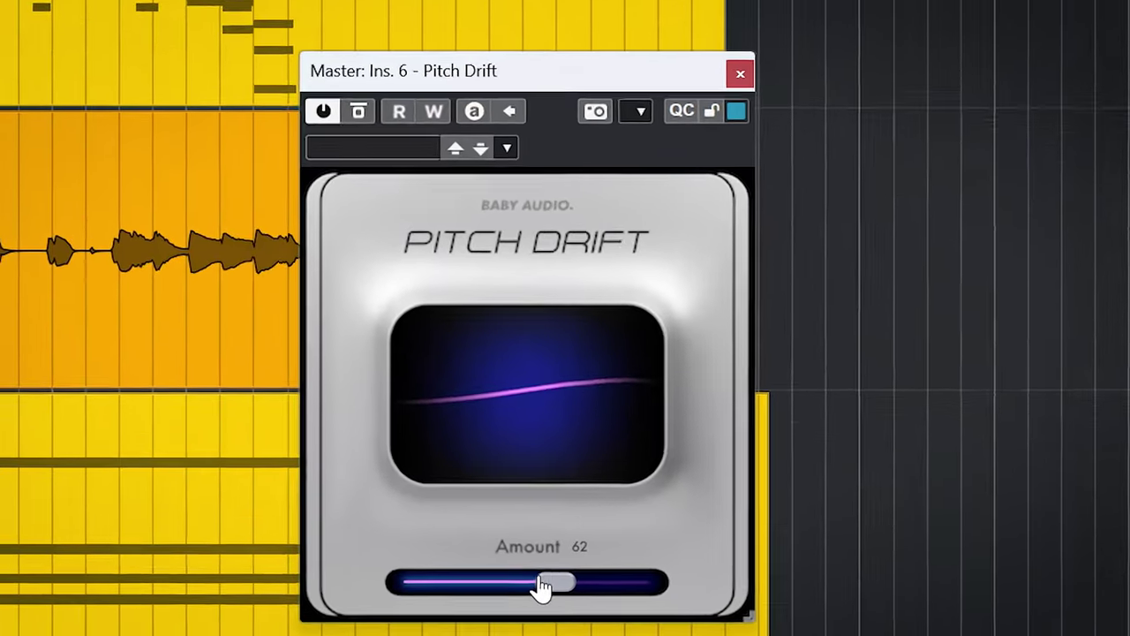
{"action": "left_click_drag", "start_coordinate": [432, 582], "coordinate": [415, 588]}
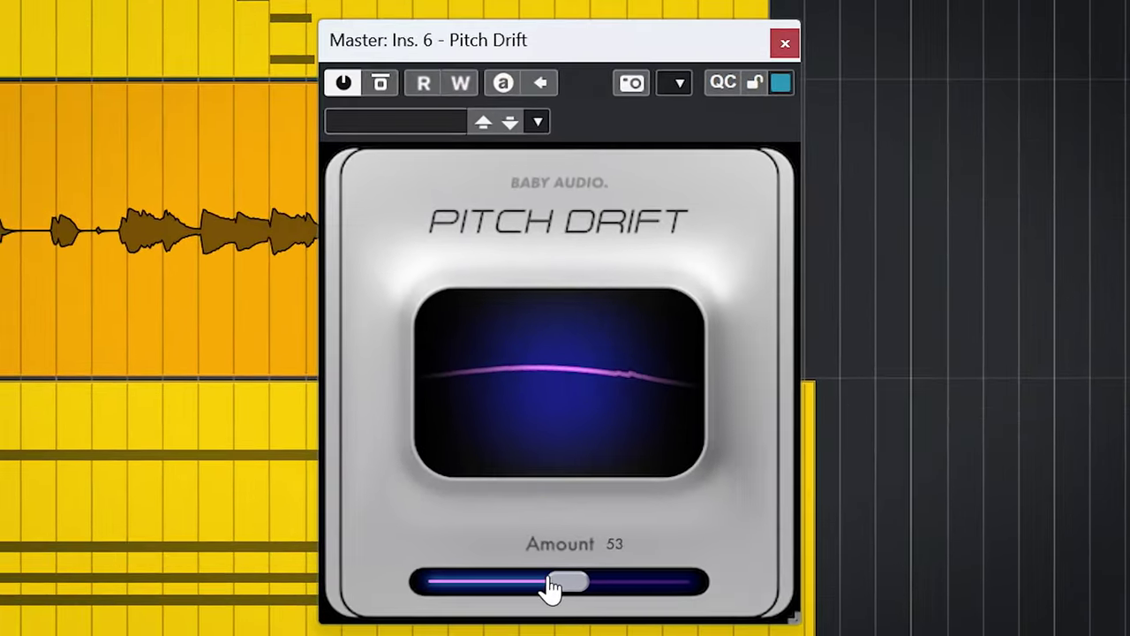
{"action": "left_click_drag", "start_coordinate": [499, 590], "coordinate": [474, 595]}
{"action": "mouse_move", "coordinate": [583, 439]}
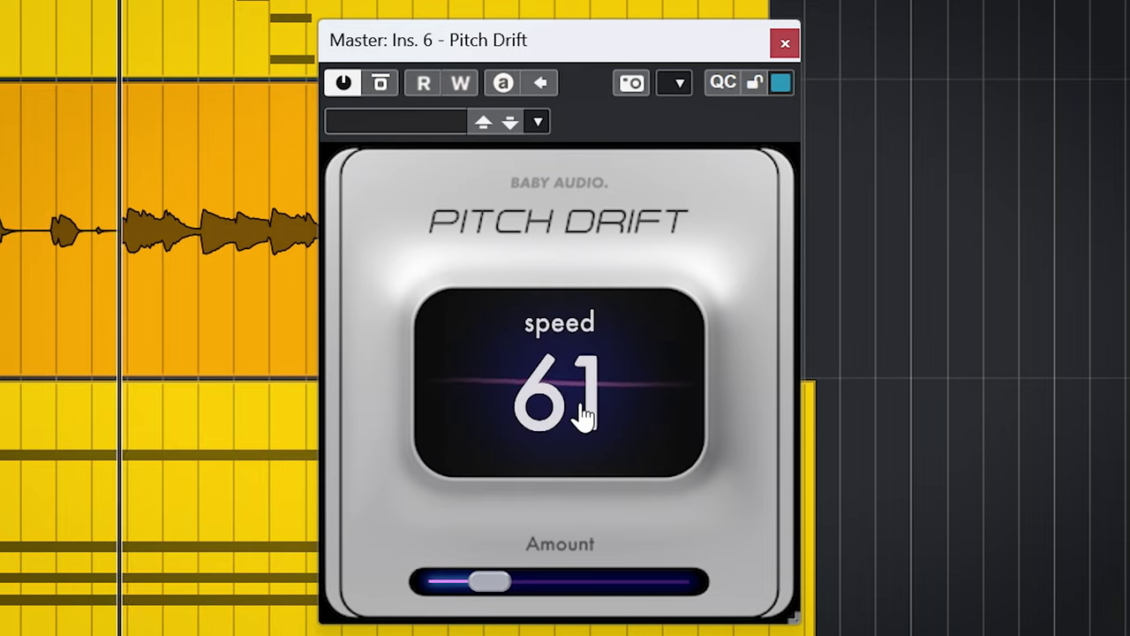
{"action": "left_click_drag", "start_coordinate": [581, 409], "coordinate": [574, 500]}
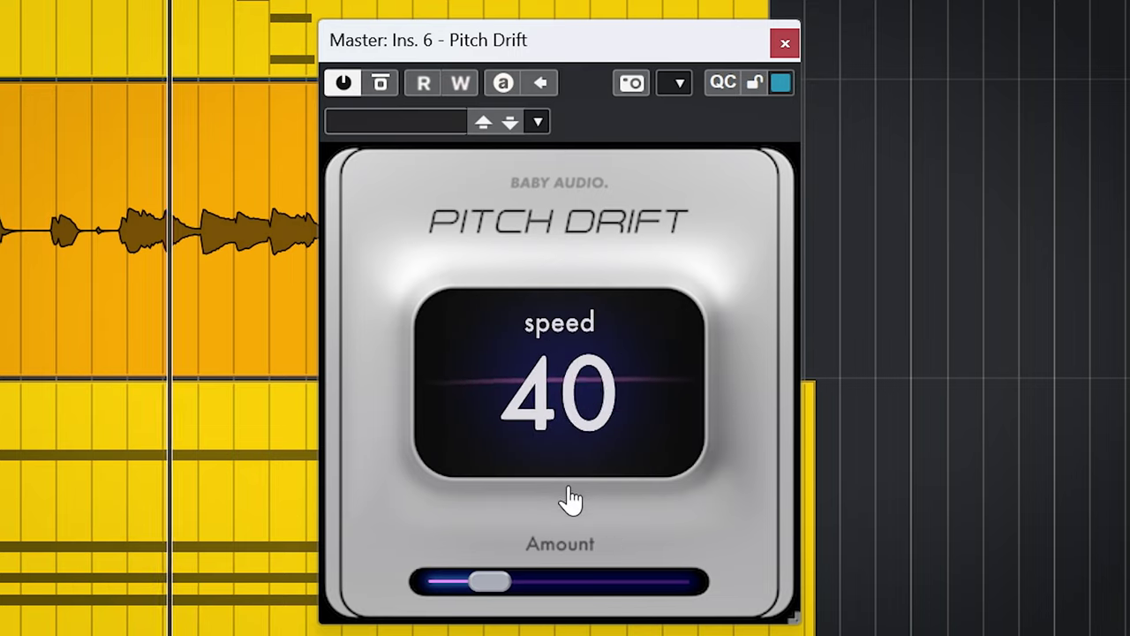
{"action": "left_click", "coordinate": [381, 84]}
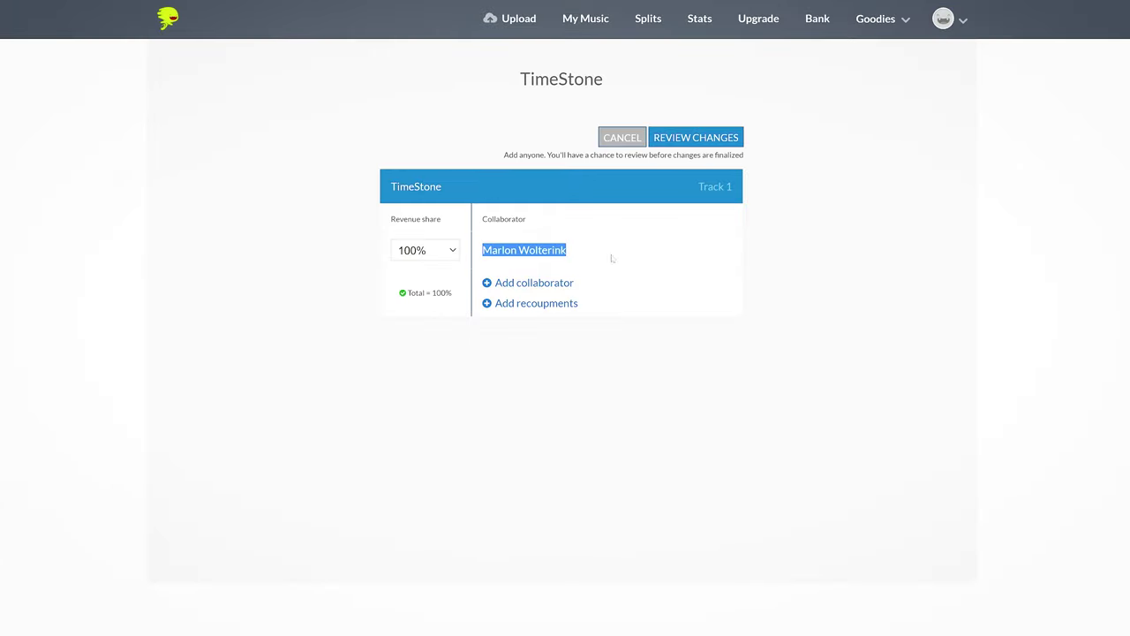
Set the first collaborator's revenue share to 85% and add a second collaborator at 13%.
{"action": "left_click", "coordinate": [441, 250]}
{"action": "scroll", "coordinate": [319, 320], "scroll_direction": "up", "scroll_amount": 20}
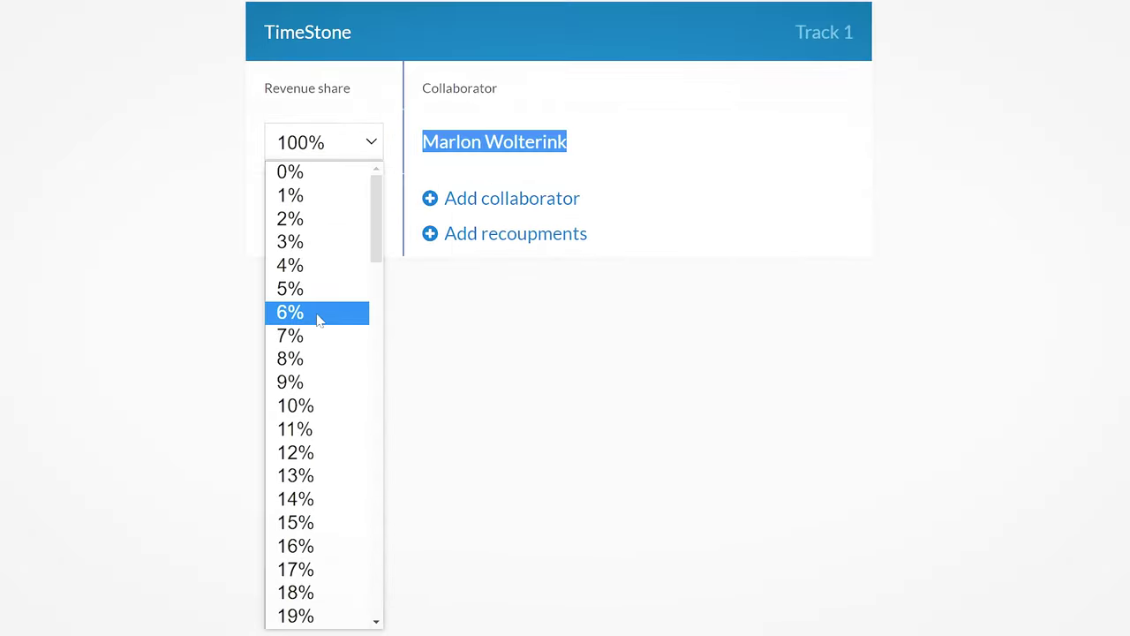
{"action": "scroll", "coordinate": [320, 320], "scroll_direction": "down", "scroll_amount": 20}
{"action": "left_click", "coordinate": [297, 315]}
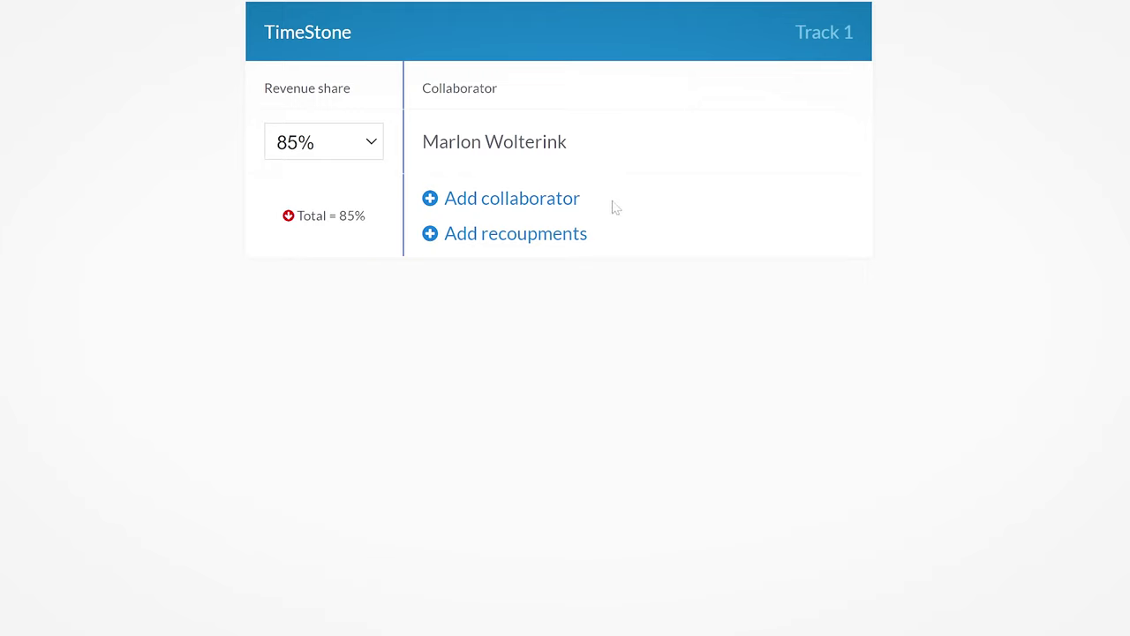
{"action": "left_click", "coordinate": [566, 200]}
{"action": "left_click", "coordinate": [369, 210]}
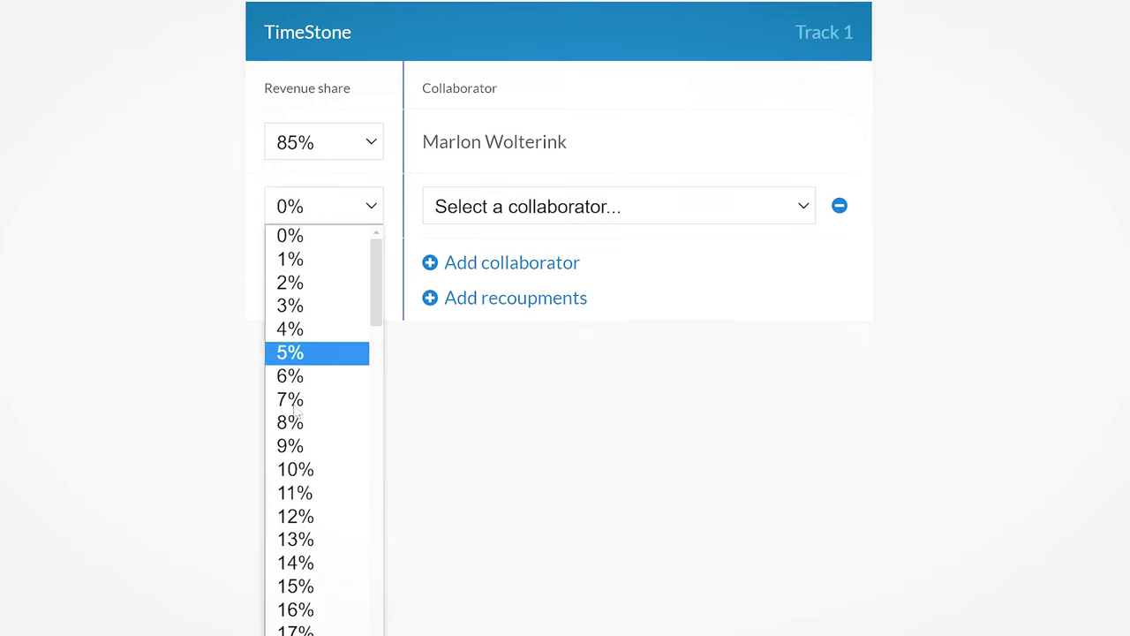
{"action": "left_click", "coordinate": [308, 543]}
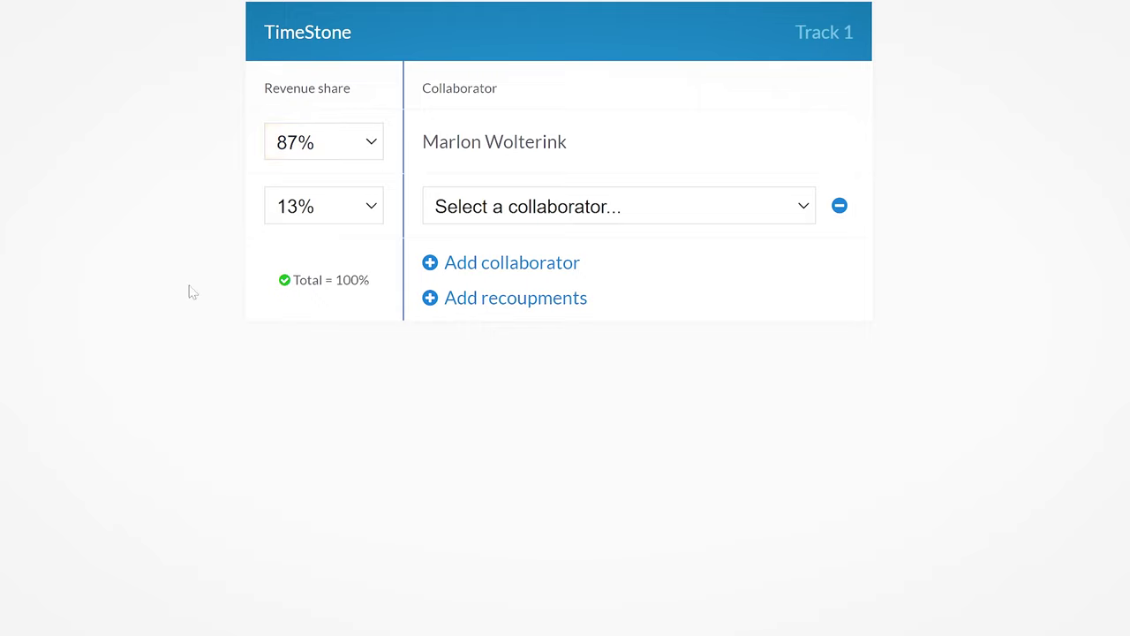
Add a $250.00 recoupment, after which the new collaborator gets 2%.
{"action": "left_click", "coordinate": [504, 301]}
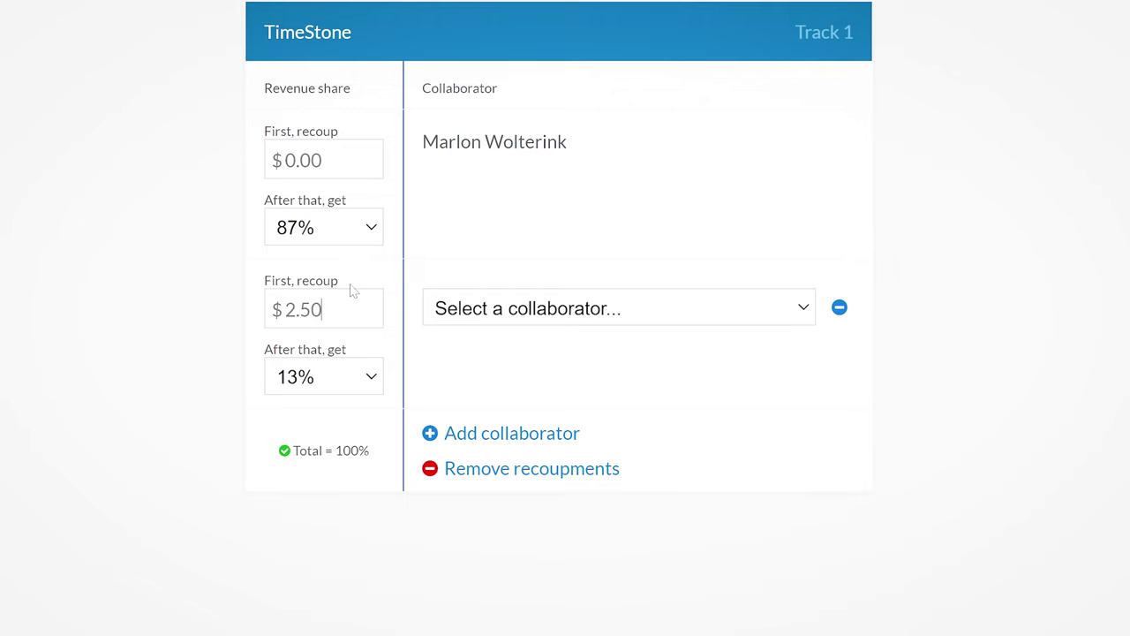
{"action": "scroll", "coordinate": [350, 290], "scroll_direction": "up", "scroll_amount": 2}
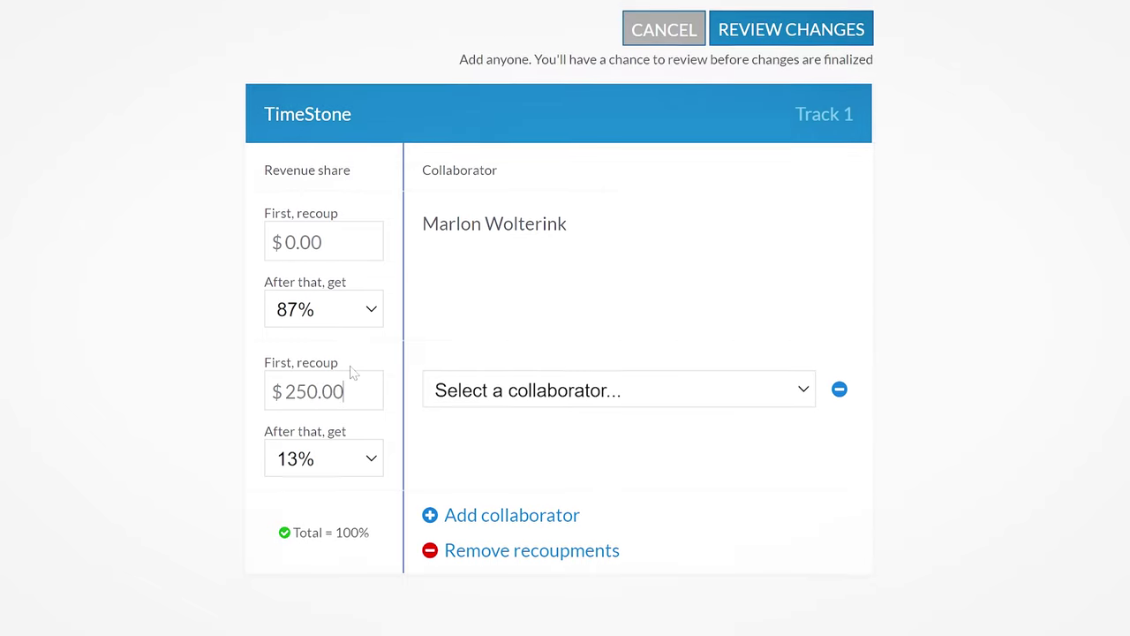
{"action": "left_click", "coordinate": [370, 487]}
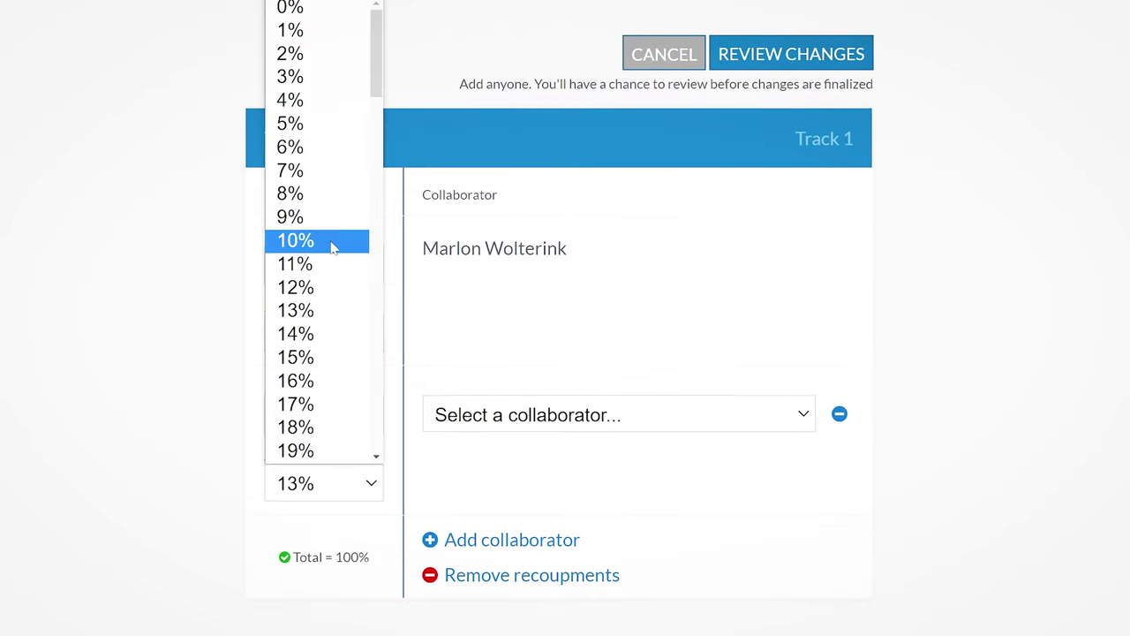
{"action": "left_click", "coordinate": [315, 54]}
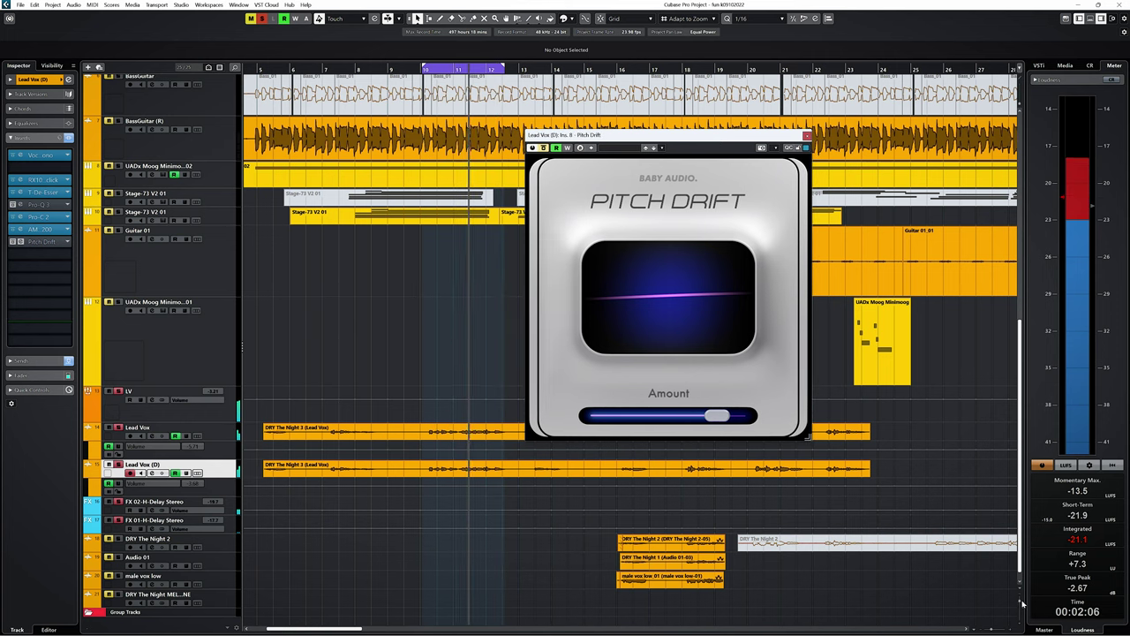
Make the tracks taller, set Lead Vox (D) Pitch Drift Amount to about 44, and shrink its window.
{"action": "left_click_drag", "start_coordinate": [1023, 603], "coordinate": [1020, 608]}
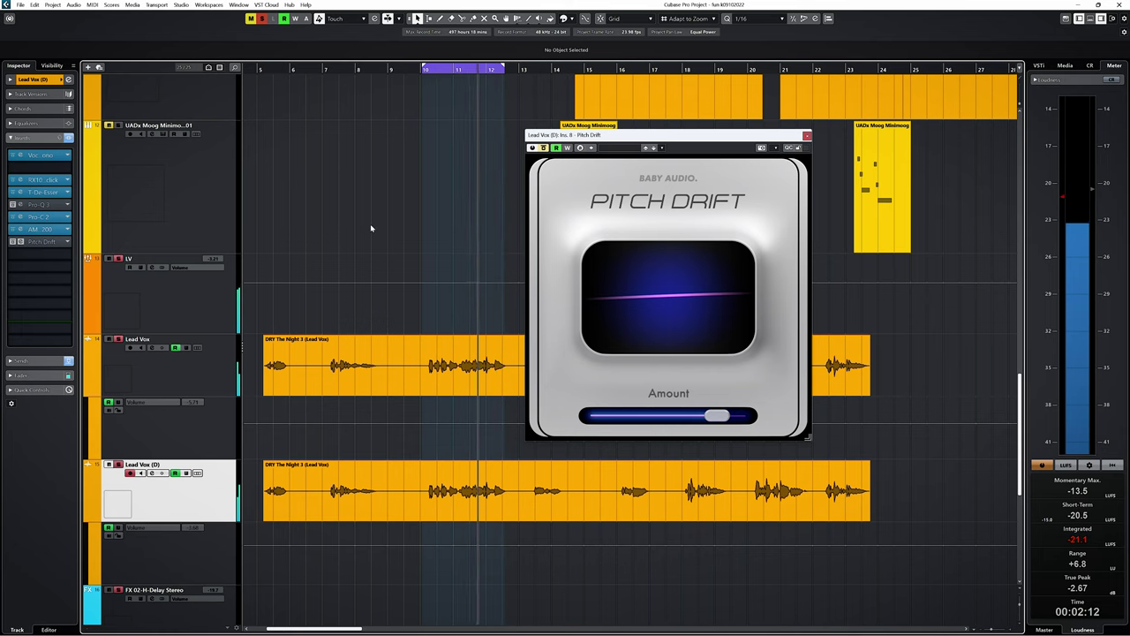
{"action": "left_click_drag", "start_coordinate": [717, 416], "coordinate": [616, 417]}
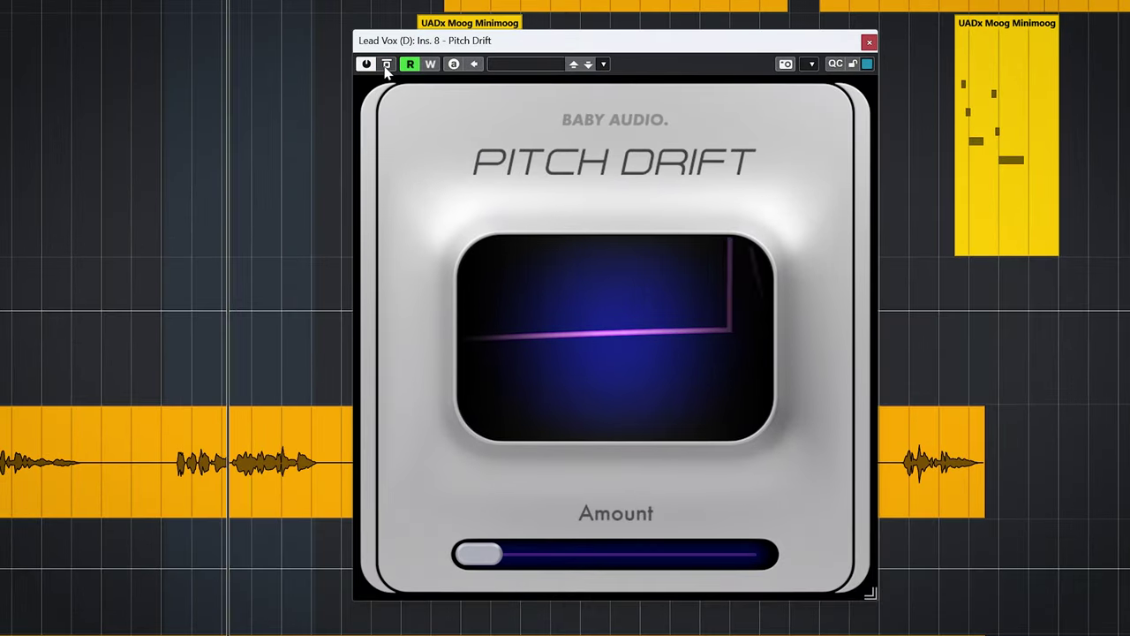
{"action": "left_click_drag", "start_coordinate": [480, 556], "coordinate": [509, 560]}
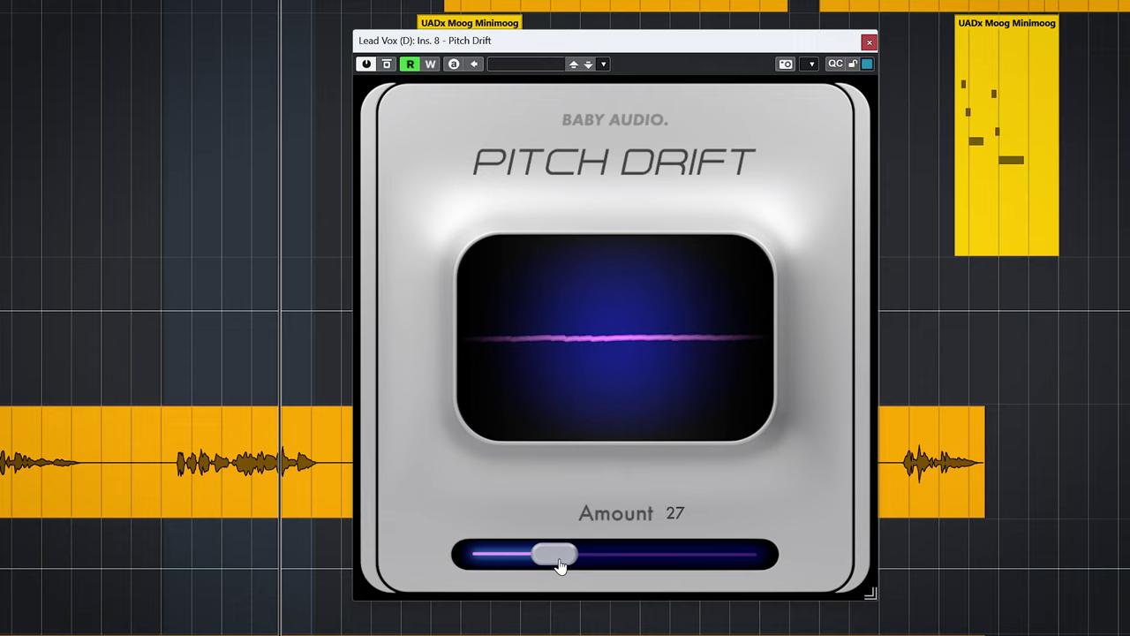
{"action": "left_click_drag", "start_coordinate": [585, 569], "coordinate": [605, 574]}
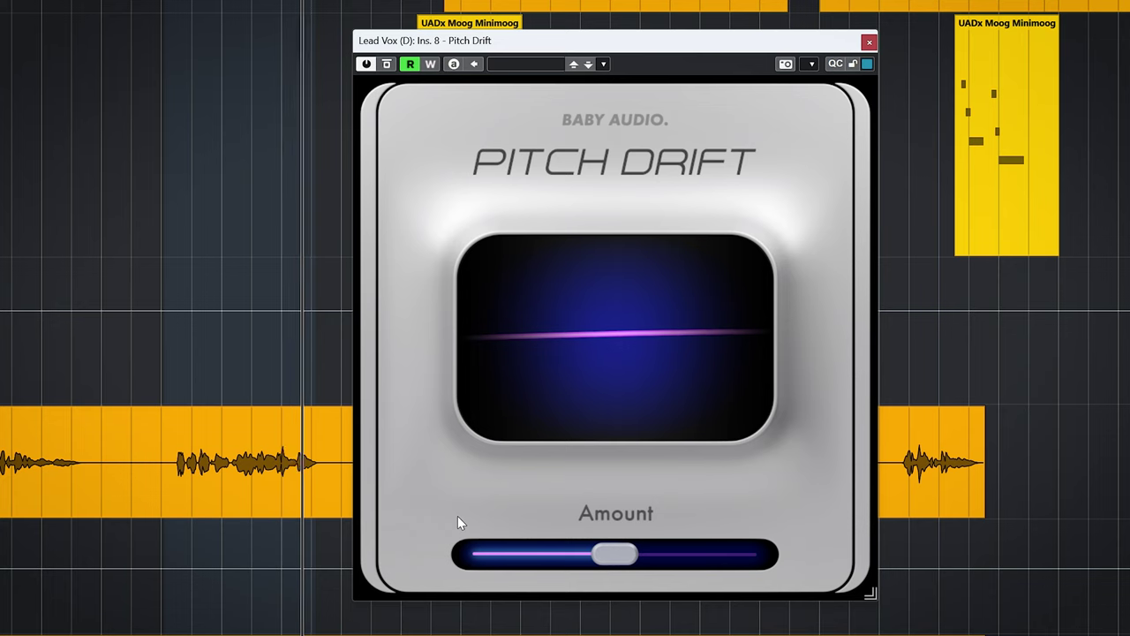
{"action": "left_click_drag", "start_coordinate": [871, 596], "coordinate": [751, 473]}
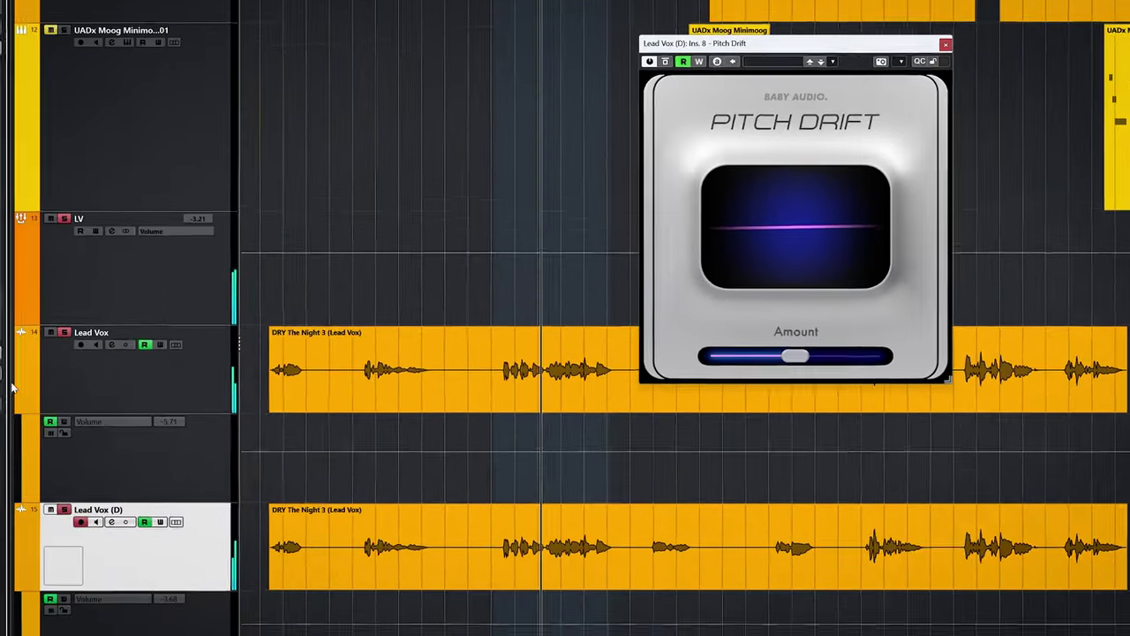
Reset the pan of Lead Vox from L60 and Lead Vox (D) from R60 to centre.
{"action": "left_click", "coordinate": [154, 391]}
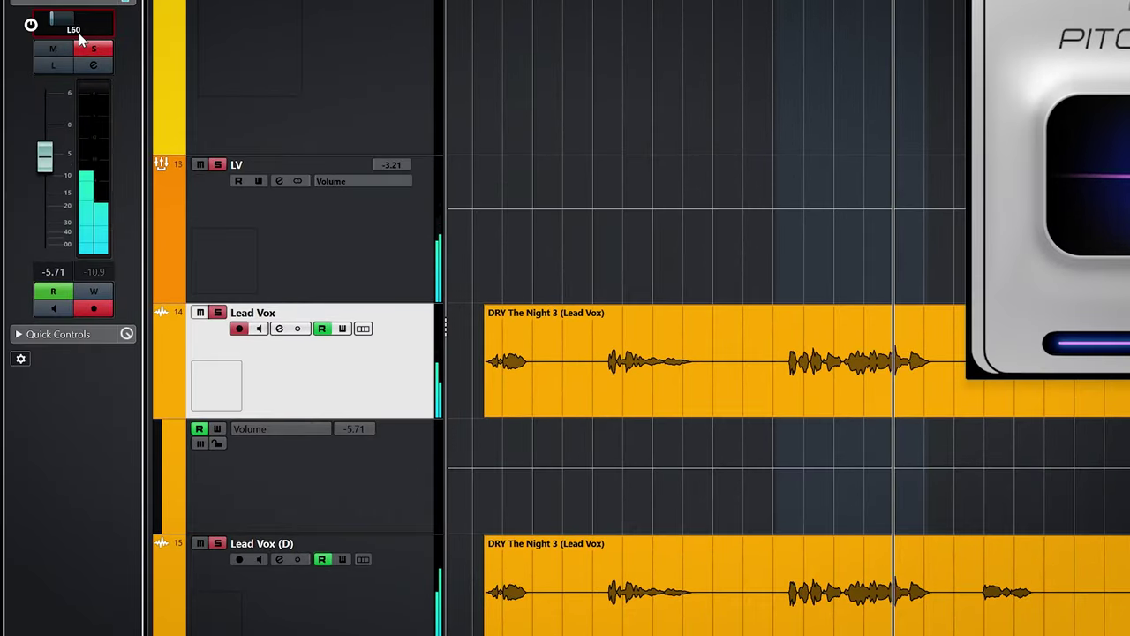
{"action": "double_click", "coordinate": [27, 67]}
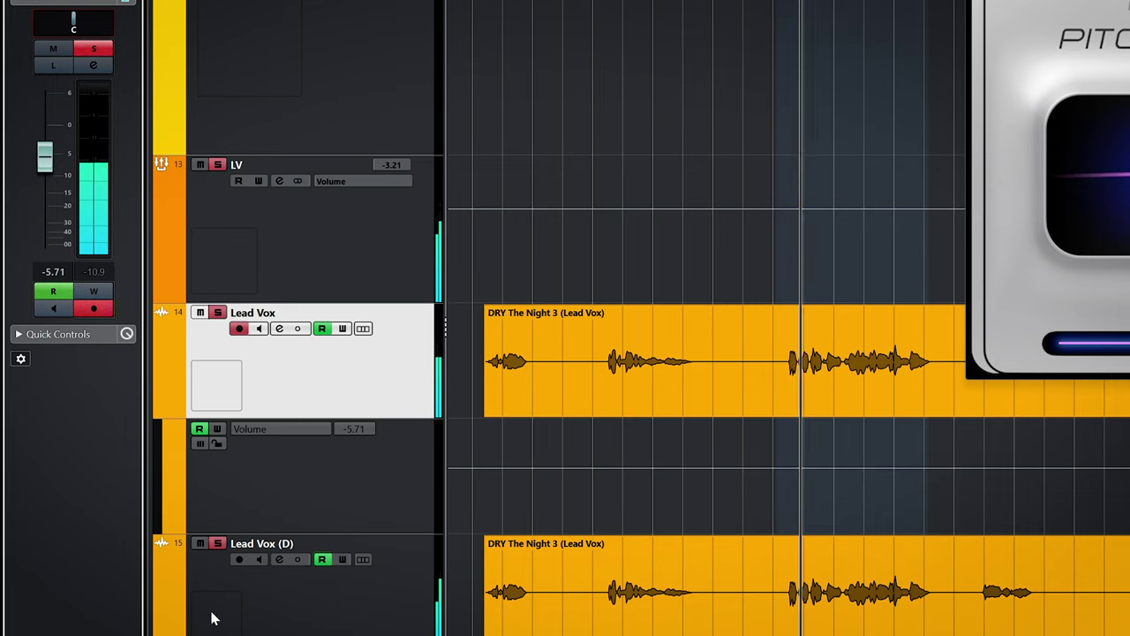
{"action": "left_click", "coordinate": [212, 613]}
{"action": "left_click", "coordinate": [87, 33], "text": "ctrl"}
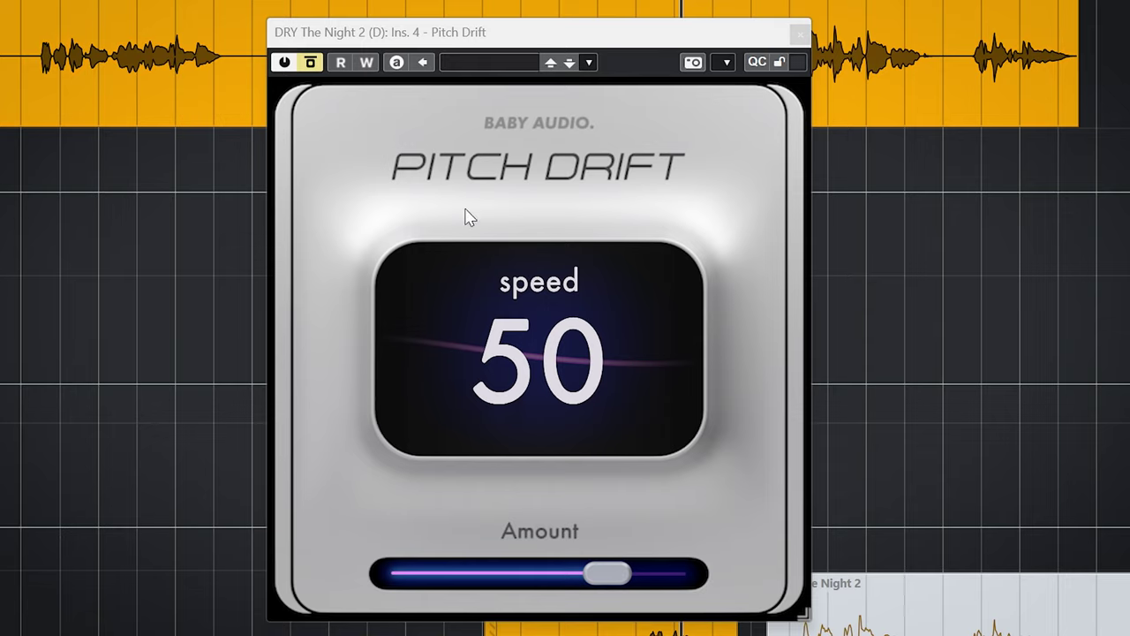
Activate Pitch Drift on DRY The Night 2 (D) at Amount 75 and A/B it against bypass.
{"action": "left_click", "coordinate": [311, 64]}
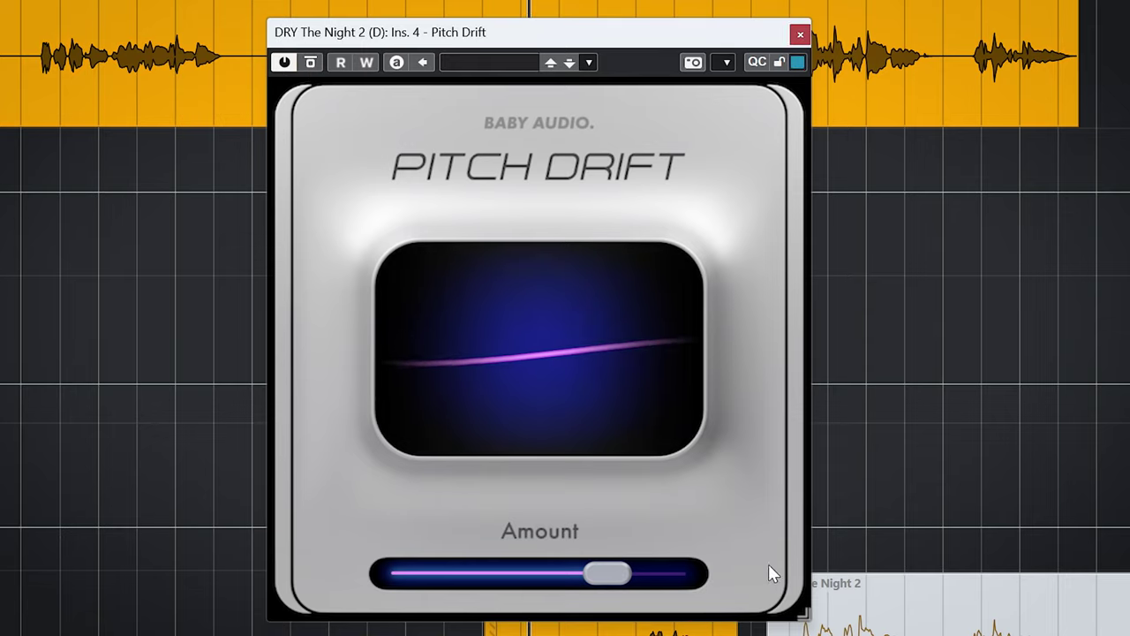
{"action": "mouse_move", "coordinate": [618, 574]}
{"action": "left_click_drag", "start_coordinate": [621, 576], "coordinate": [624, 576]}
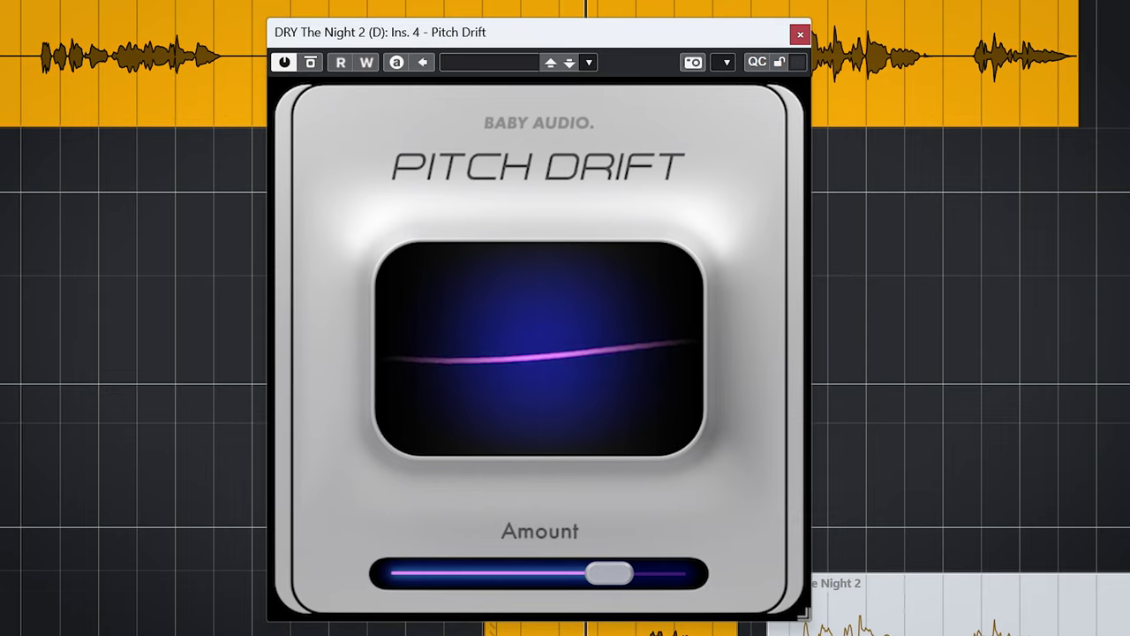
{"action": "left_click", "coordinate": [312, 63]}
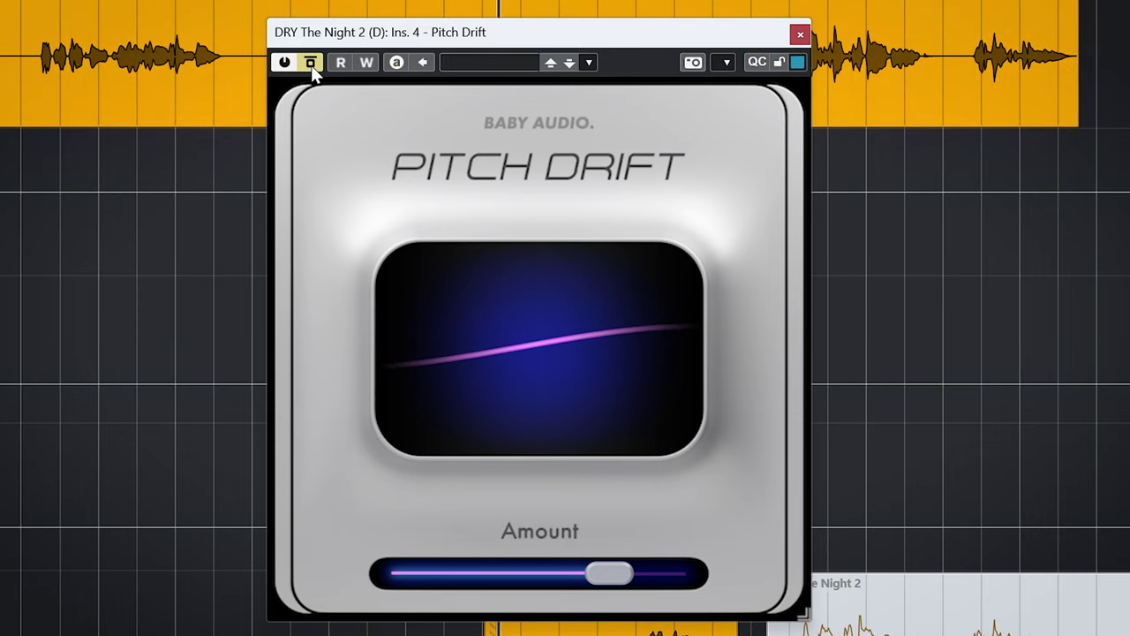
{"action": "left_click", "coordinate": [312, 64]}
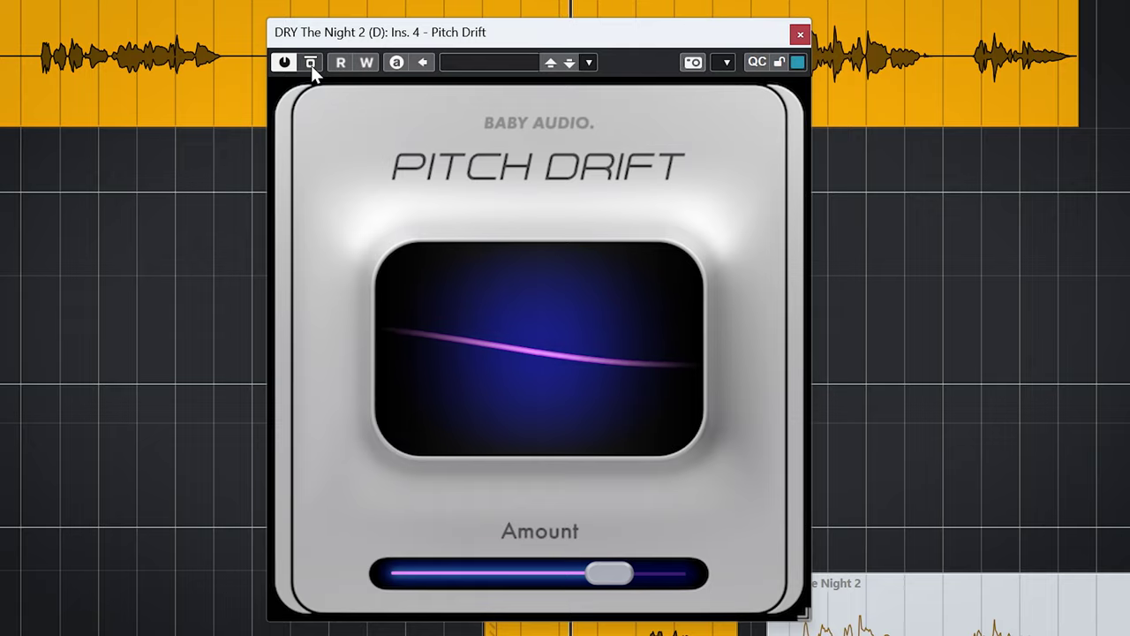